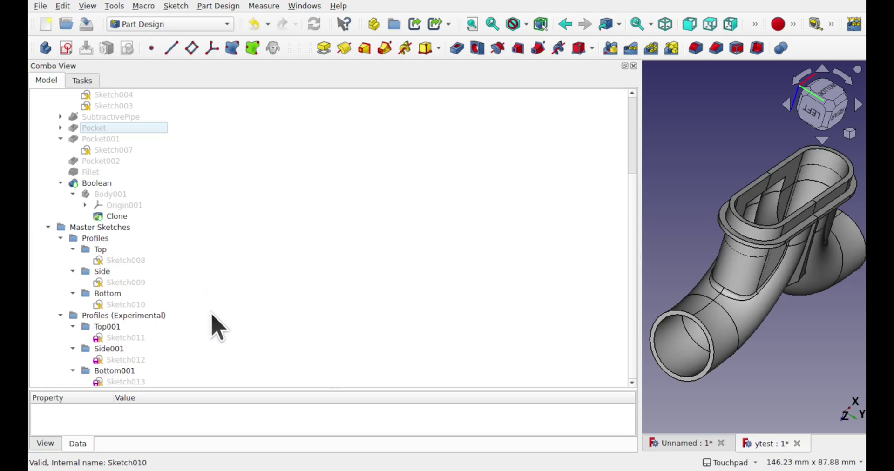
Collapse Pocket001 and AdditivePipe in the model tree, and expand Pad001 to show Sketch001
{"action": "scroll", "coordinate": [214, 323], "scroll_direction": "up", "scroll_amount": 2}
{"action": "scroll", "coordinate": [218, 326], "scroll_direction": "up", "scroll_amount": 2}
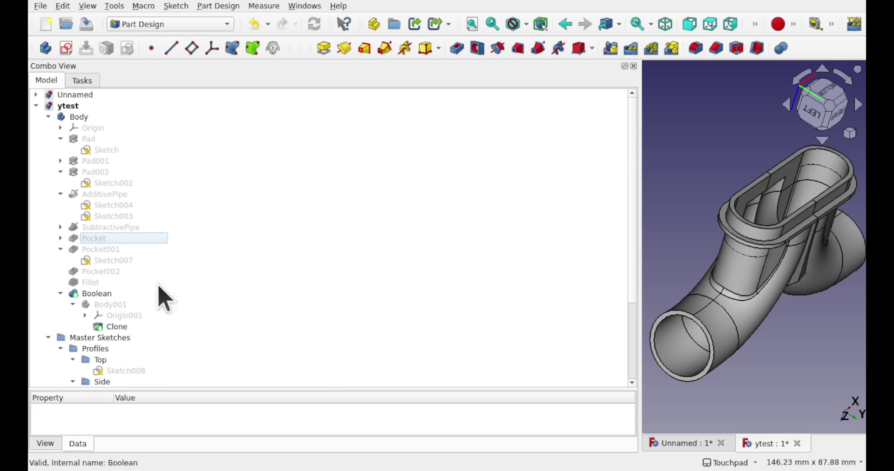
{"action": "left_click", "coordinate": [60, 250]}
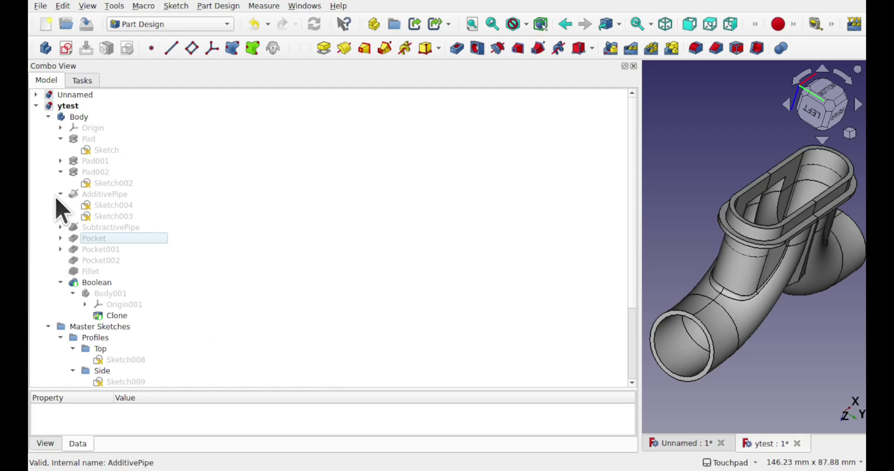
{"action": "left_click", "coordinate": [60, 194]}
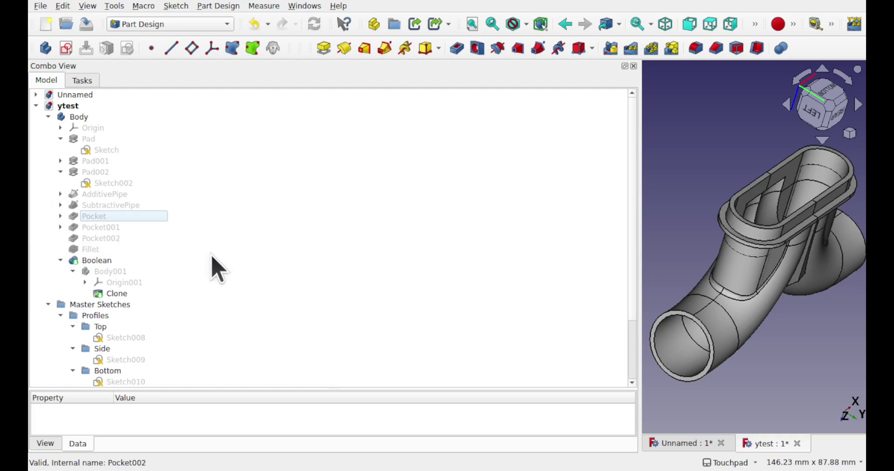
{"action": "left_click", "coordinate": [61, 161]}
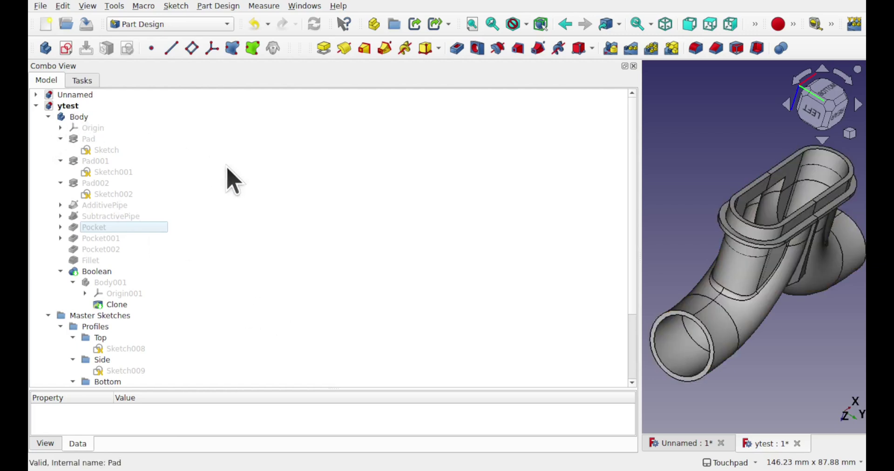
{"action": "left_click", "coordinate": [79, 120]}
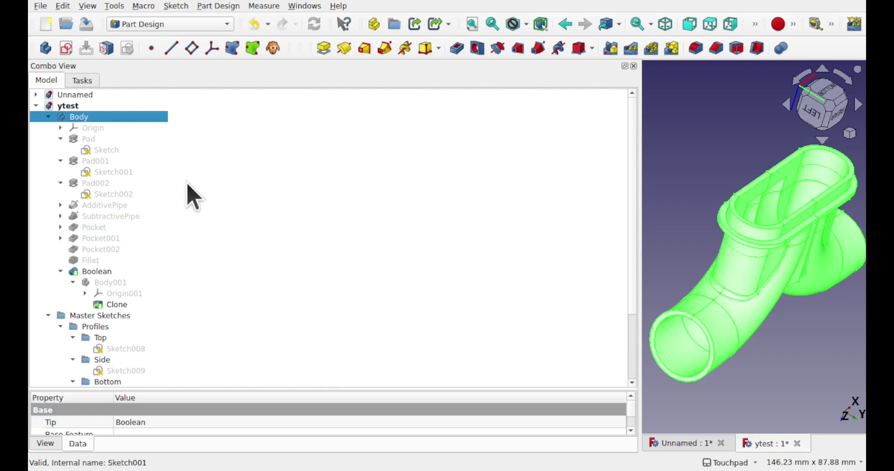
{"action": "key", "text": "Left"}
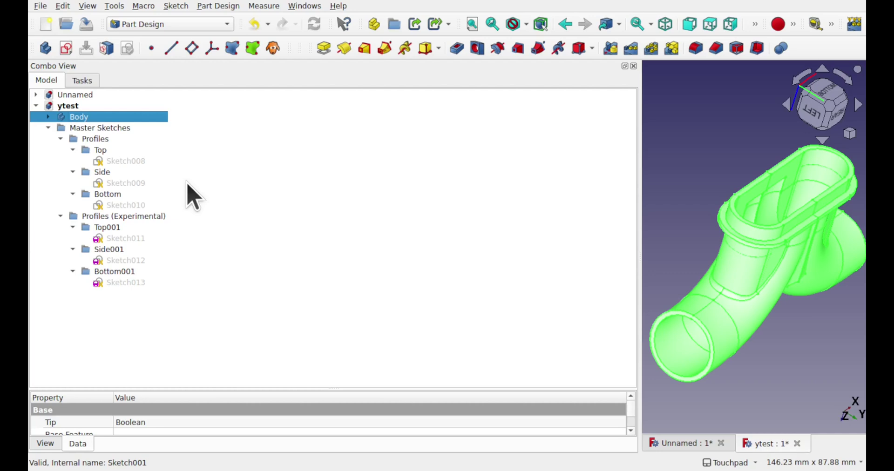
{"action": "key", "text": "Right"}
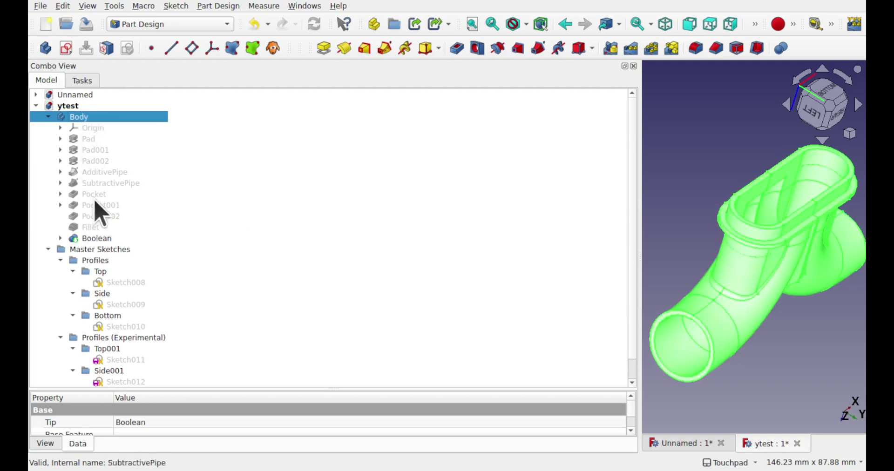
Fold the Boolean branch so its Body001 and Clone contents are hidden
{"action": "left_click", "coordinate": [61, 238]}
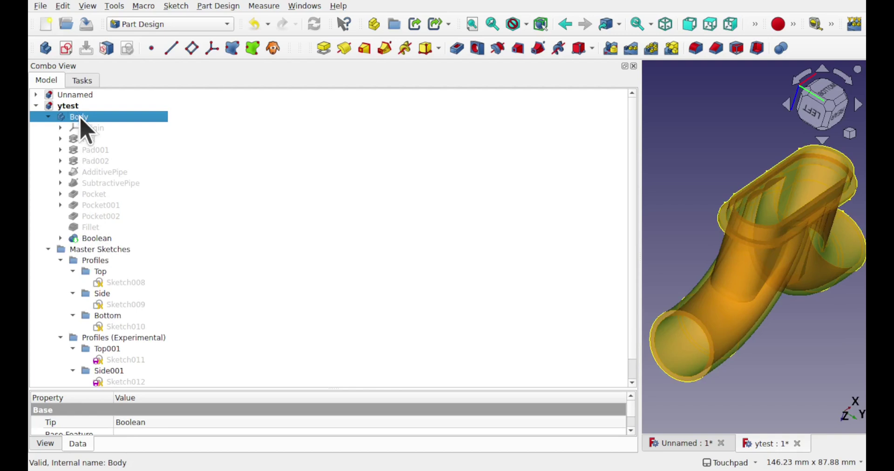
Expand everything under Body with the asterisk key, then fold Origin away again
{"action": "key", "text": "asterisk"}
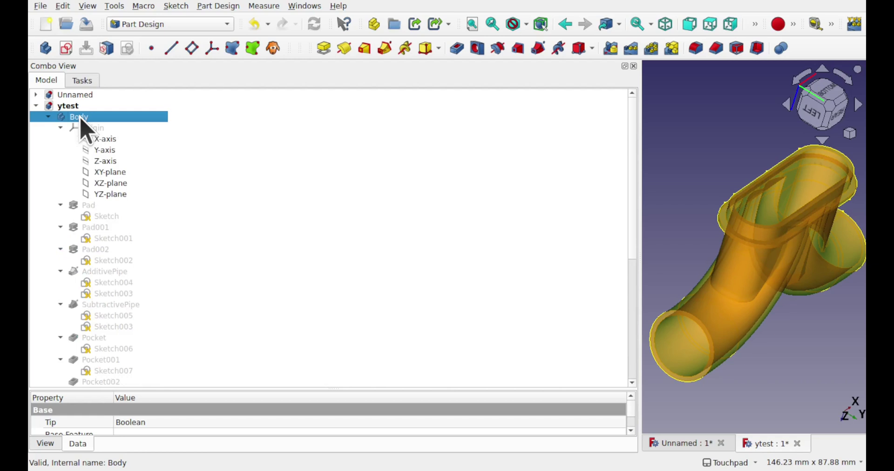
{"action": "left_click", "coordinate": [95, 129]}
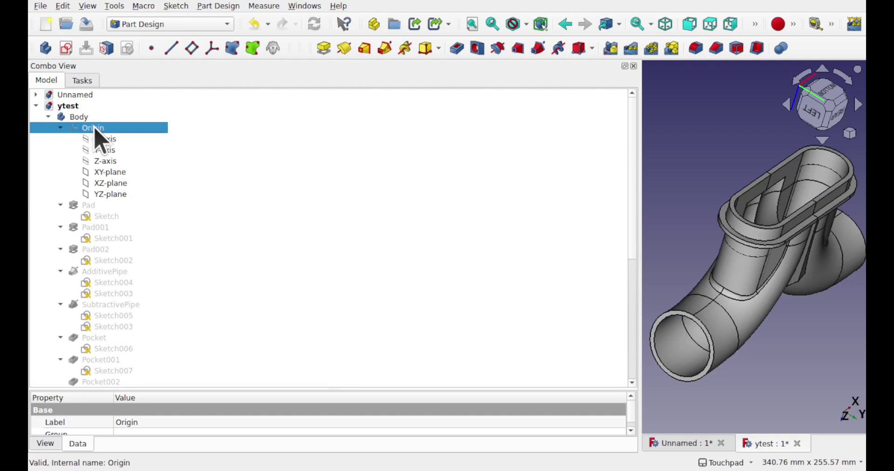
{"action": "key", "text": "Left"}
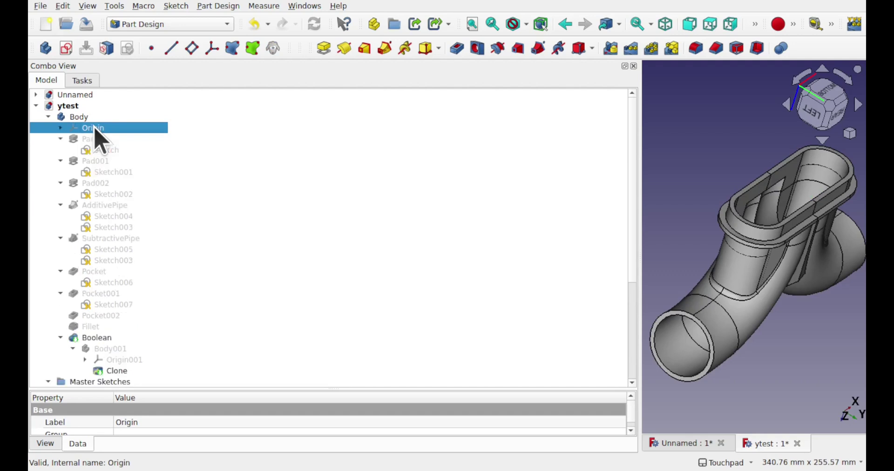
Toggle Body001 under Boolean folded again, then select the Master Sketches group
{"action": "scroll", "coordinate": [184, 289], "scroll_direction": "down", "scroll_amount": 2}
{"action": "scroll", "coordinate": [184, 289], "scroll_direction": "down", "scroll_amount": 1}
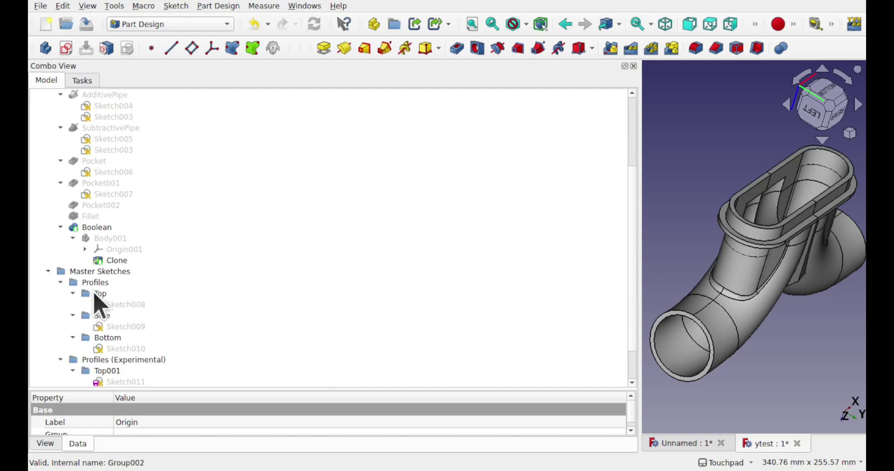
{"action": "left_click", "coordinate": [106, 228]}
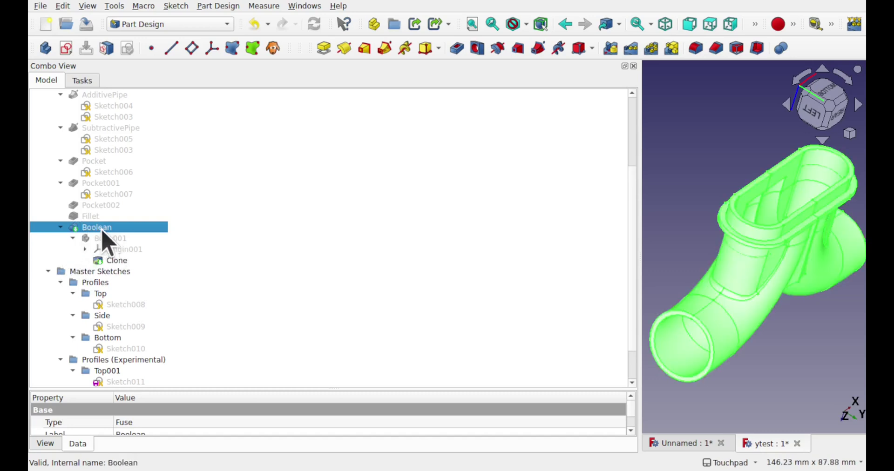
{"action": "double_click", "coordinate": [107, 233]}
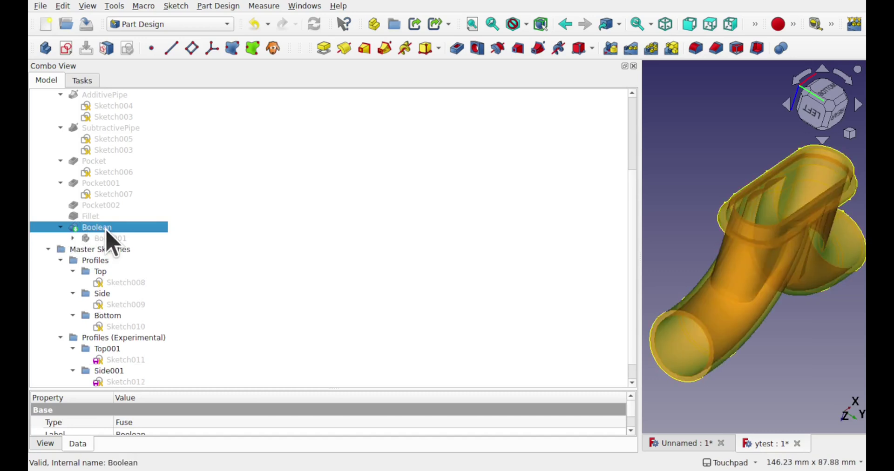
{"action": "double_click", "coordinate": [108, 233]}
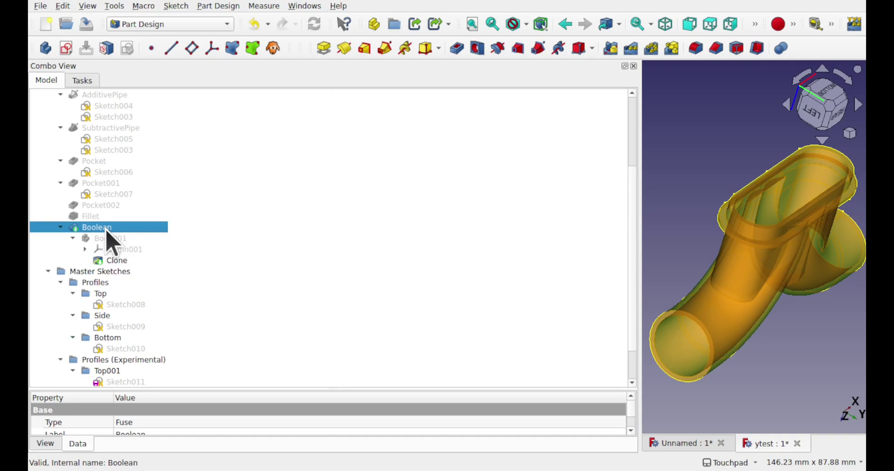
{"action": "double_click", "coordinate": [107, 233]}
{"action": "double_click", "coordinate": [108, 238]}
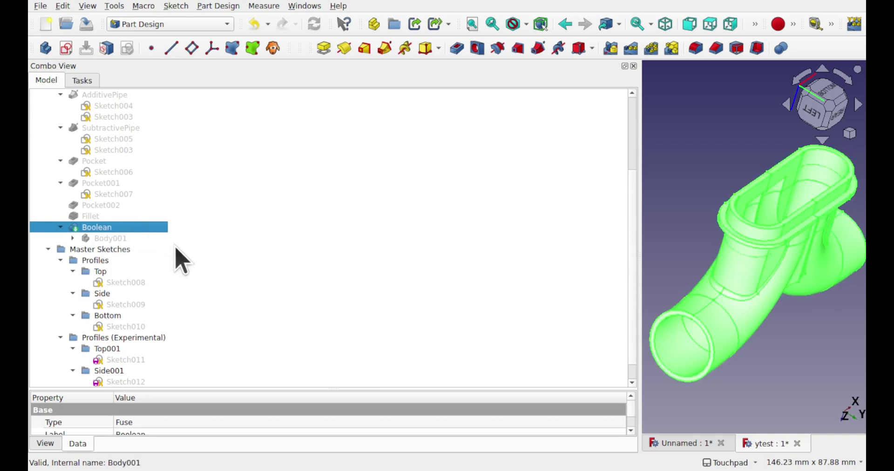
{"action": "left_click", "coordinate": [109, 250]}
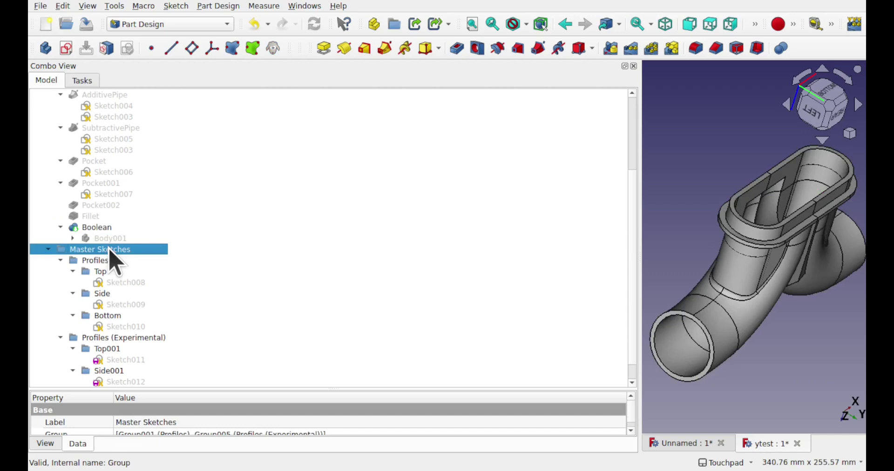
{"action": "double_click", "coordinate": [110, 250]}
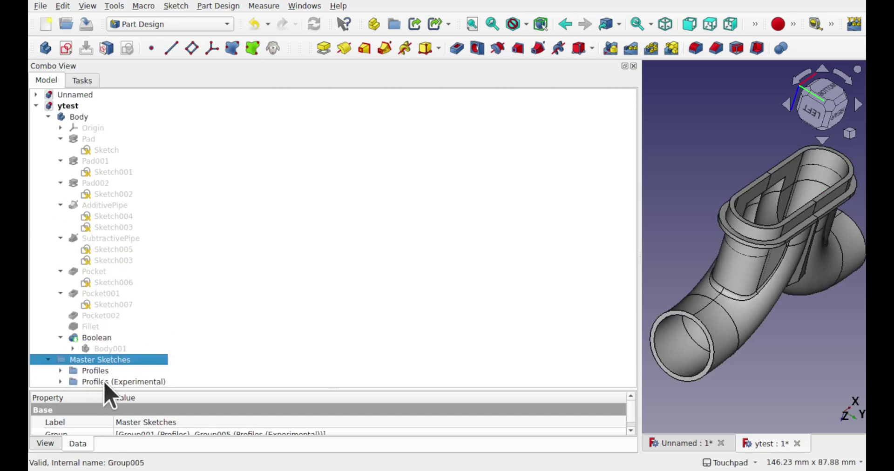
{"action": "key", "text": "asterisk"}
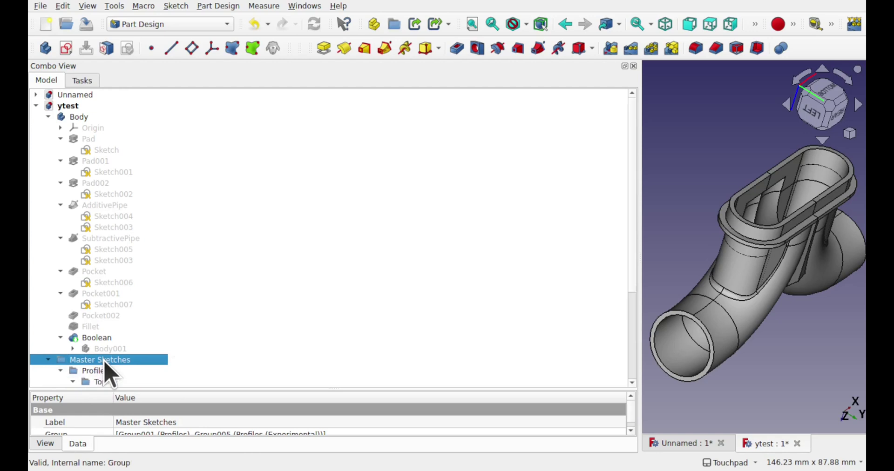
{"action": "scroll", "coordinate": [190, 313], "scroll_direction": "down", "scroll_amount": 4}
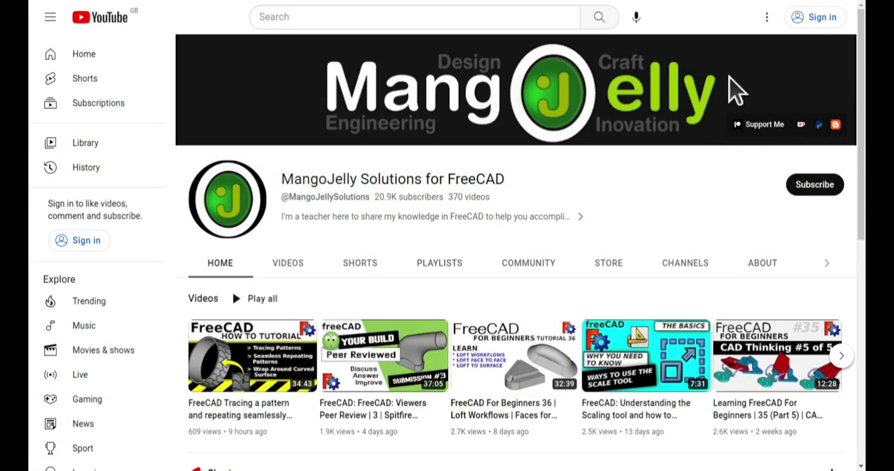
Show the channel's About tab and briefly highlight its three donation links
{"action": "left_click", "coordinate": [745, 261]}
{"action": "scroll", "coordinate": [205, 354], "scroll_direction": "down", "scroll_amount": 3}
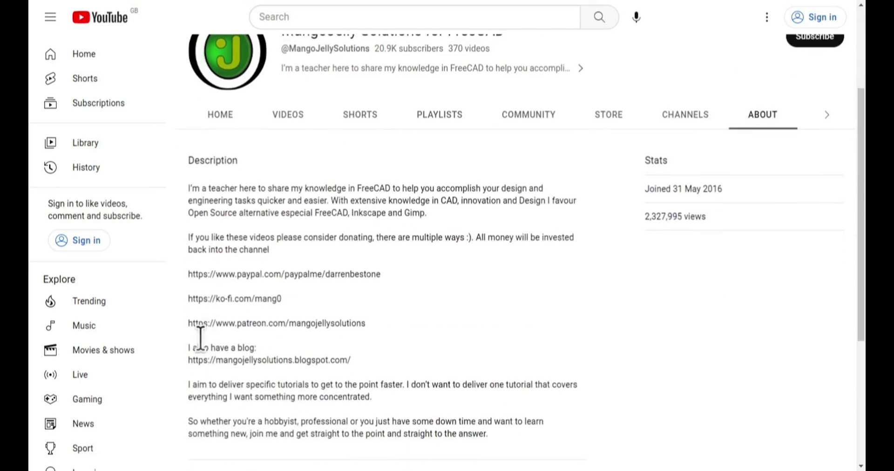
{"action": "left_click_drag", "start_coordinate": [379, 328], "coordinate": [189, 270]}
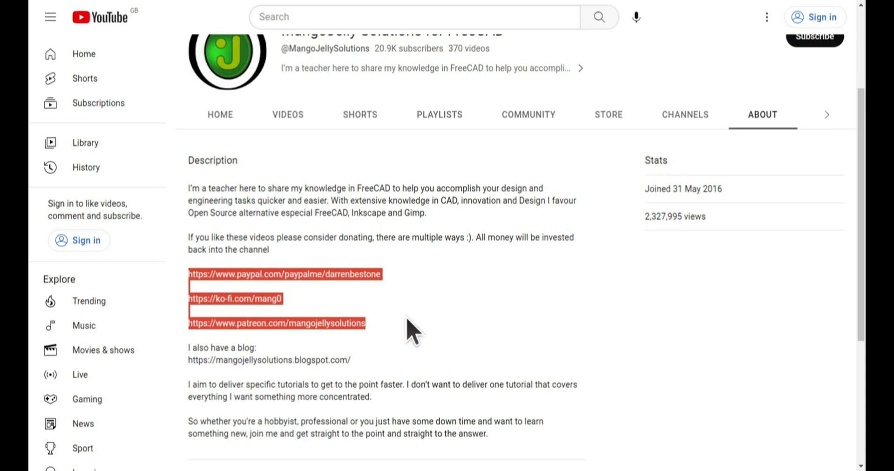
{"action": "left_click", "coordinate": [407, 321]}
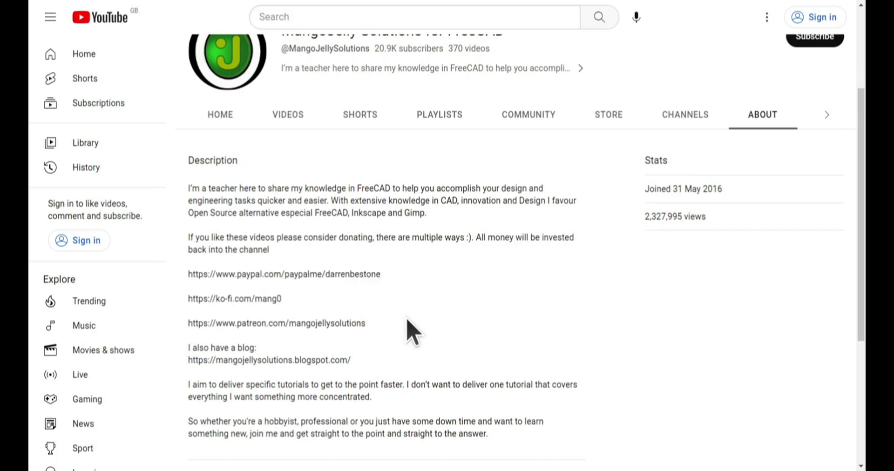